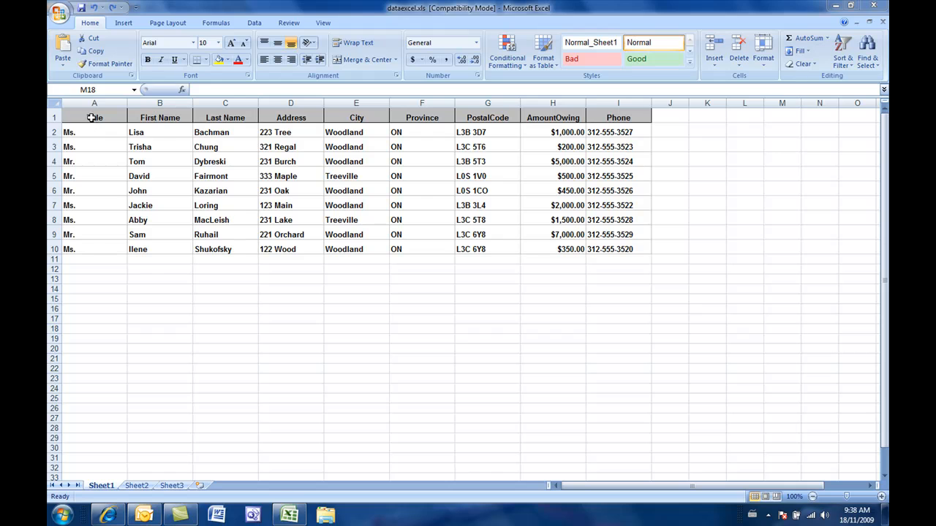
Sort the customer list by the Last Name column from A to Z, expanding the selection to include the adjacent data.
click(94, 119)
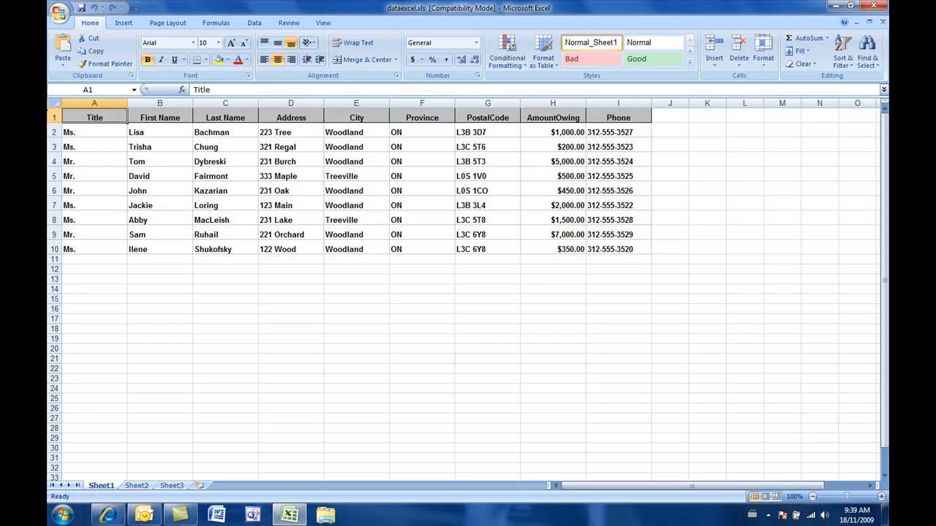
click(83, 133)
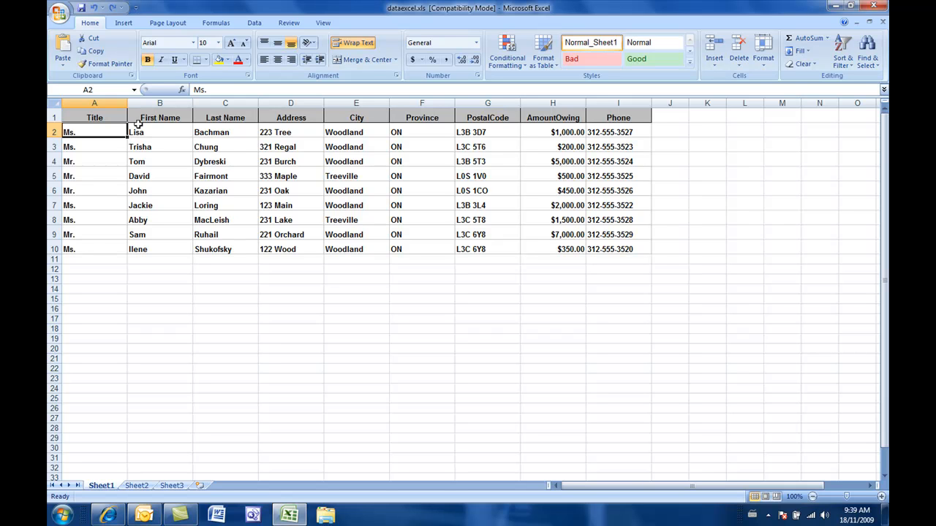
click(252, 24)
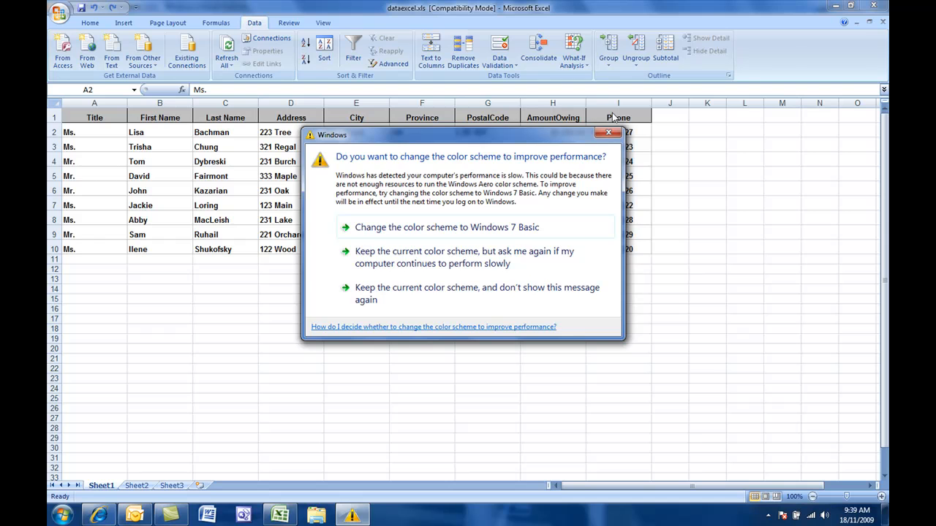
click(609, 136)
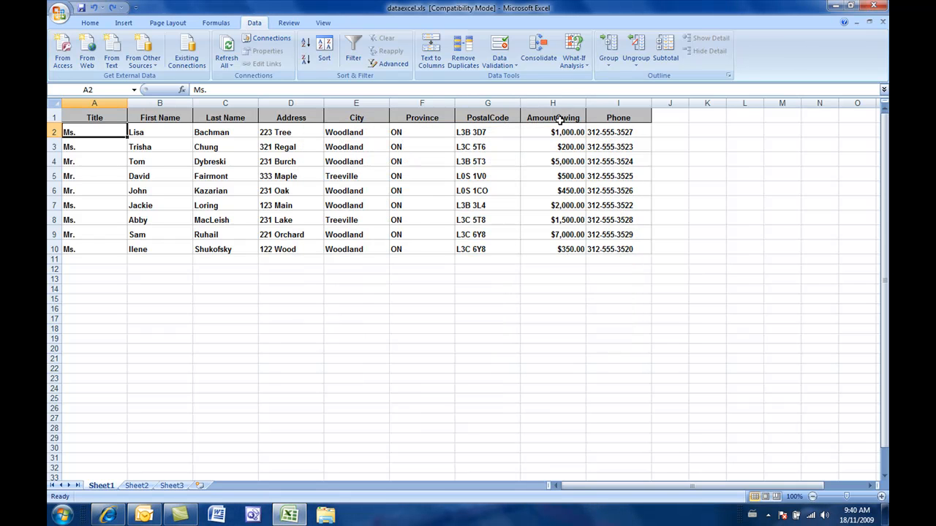
click(171, 103)
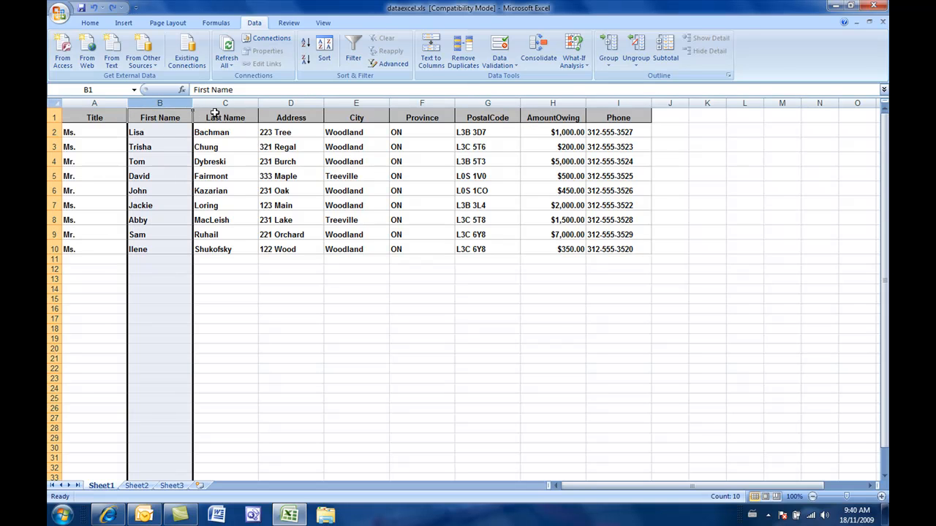
click(237, 103)
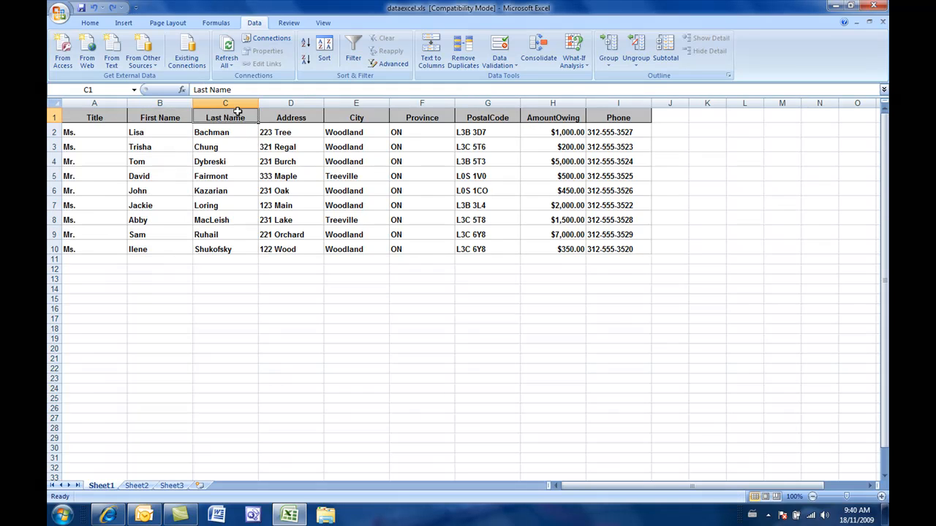
click(308, 49)
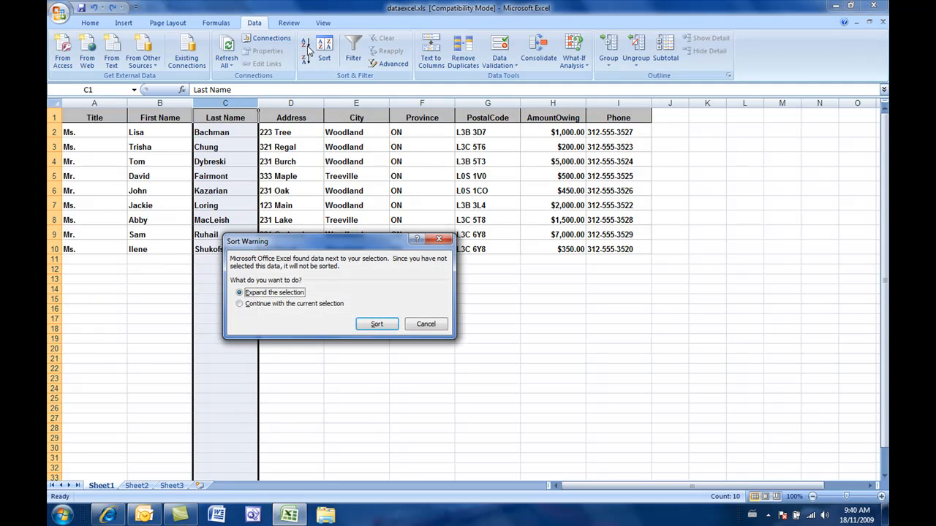
click(378, 327)
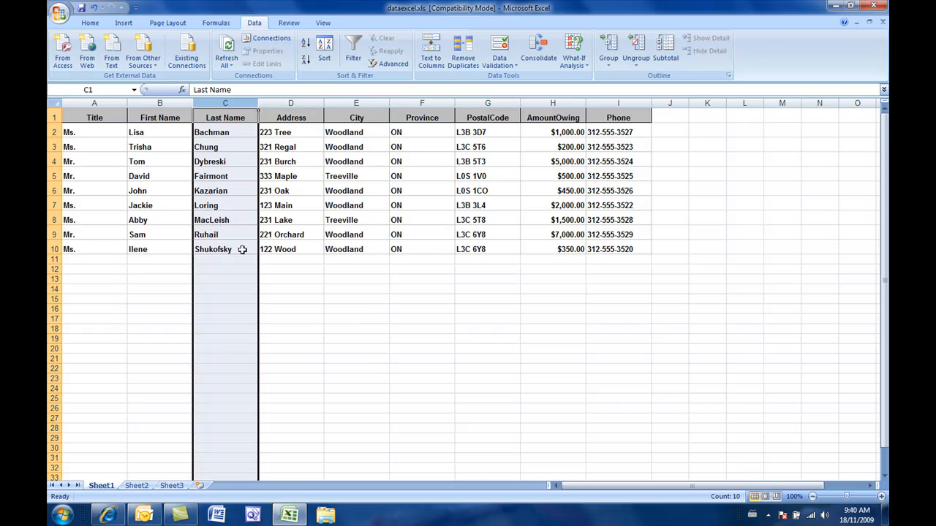
Reverse the list to sort by Last Name from Z to A, and return it to A to Z order.
click(220, 133)
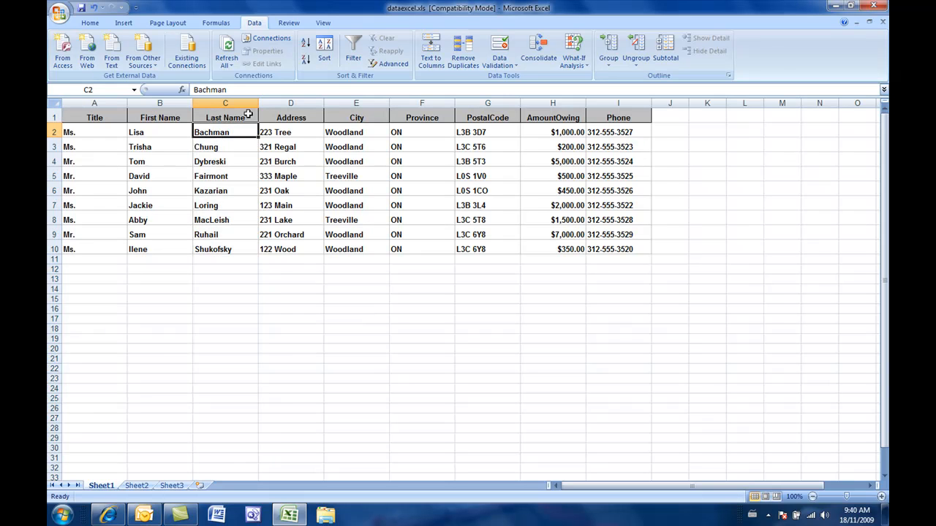
click(306, 62)
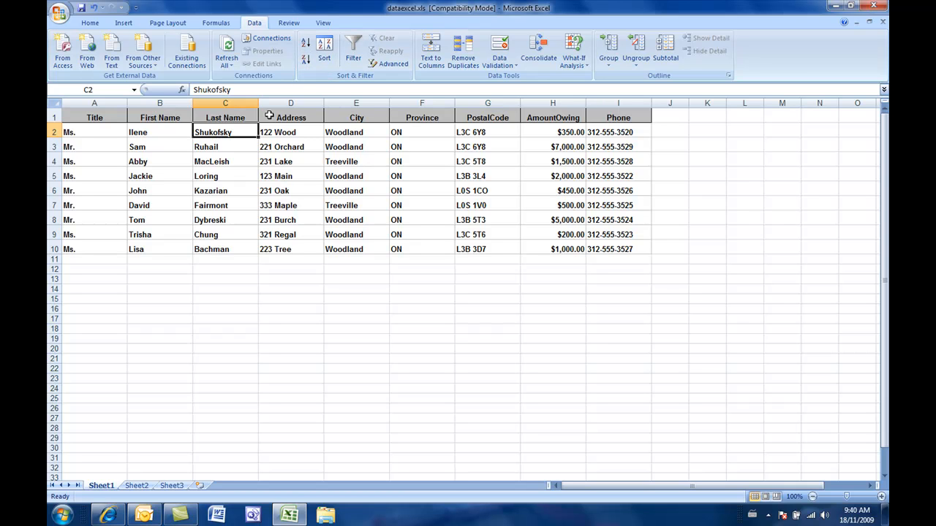
click(305, 46)
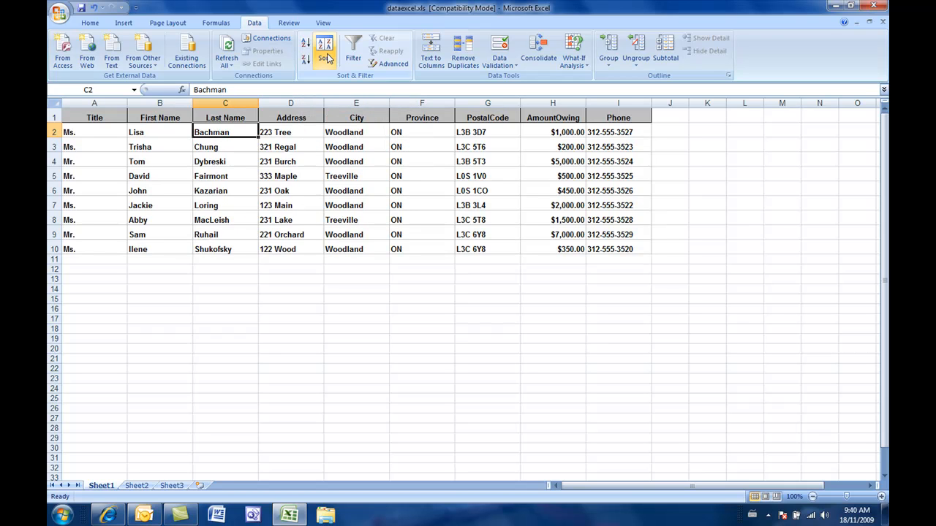
Start a custom sort of the list with City as the primary sort column.
click(327, 58)
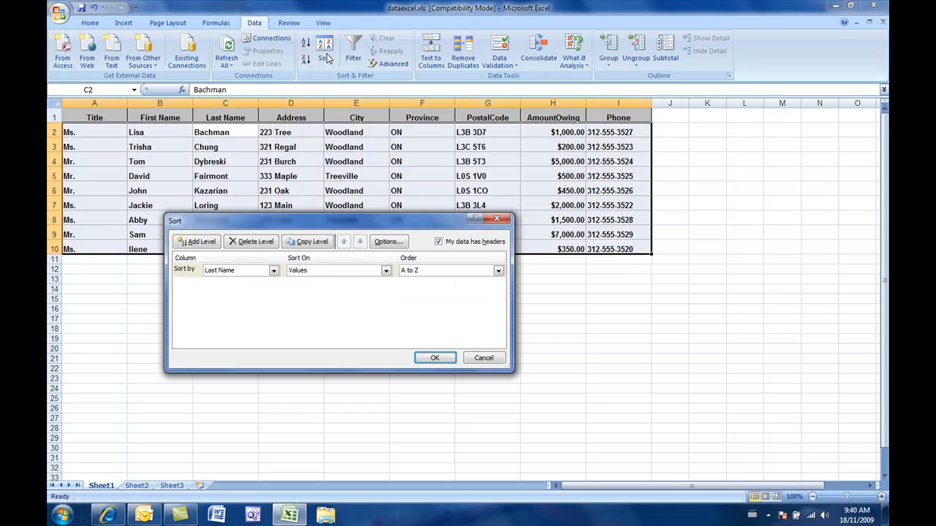
drag(332, 226, 334, 263)
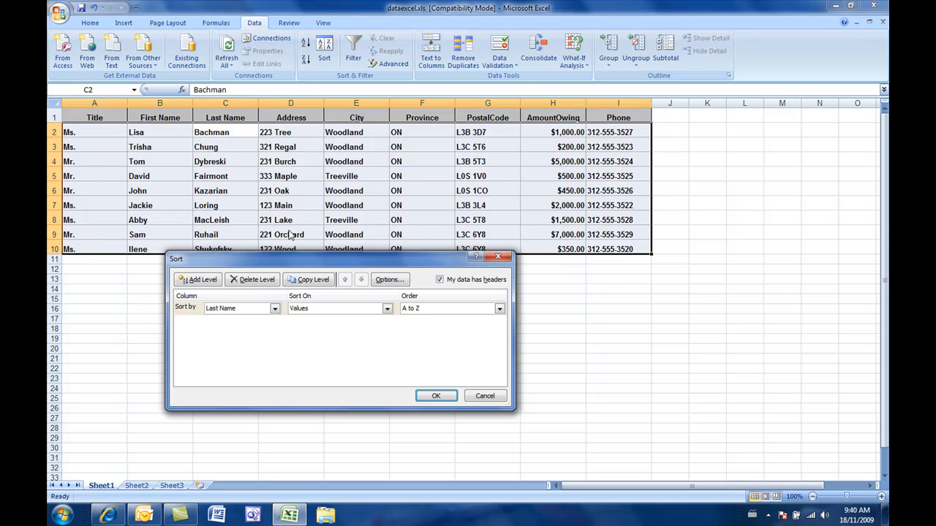
click(275, 308)
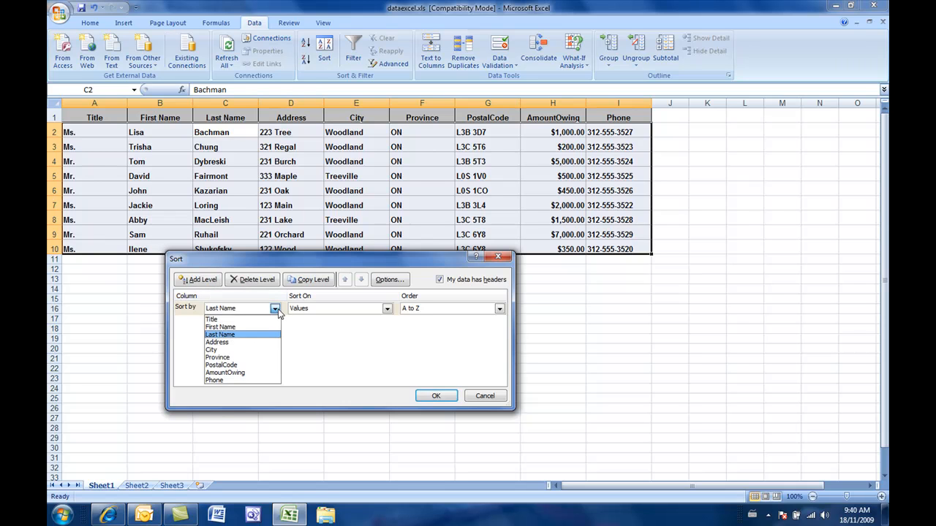
click(236, 351)
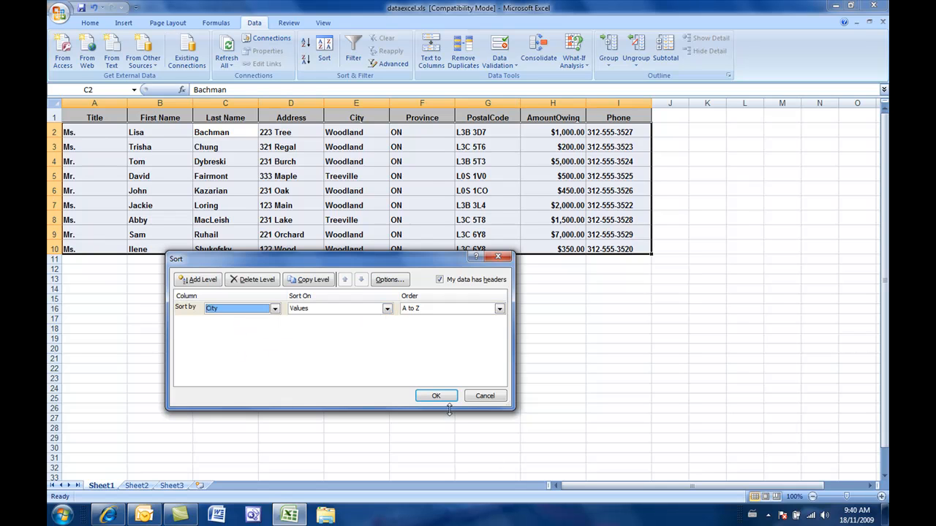
Add a second sort level on Last Name in A to Z order and apply the two-level sort.
click(205, 282)
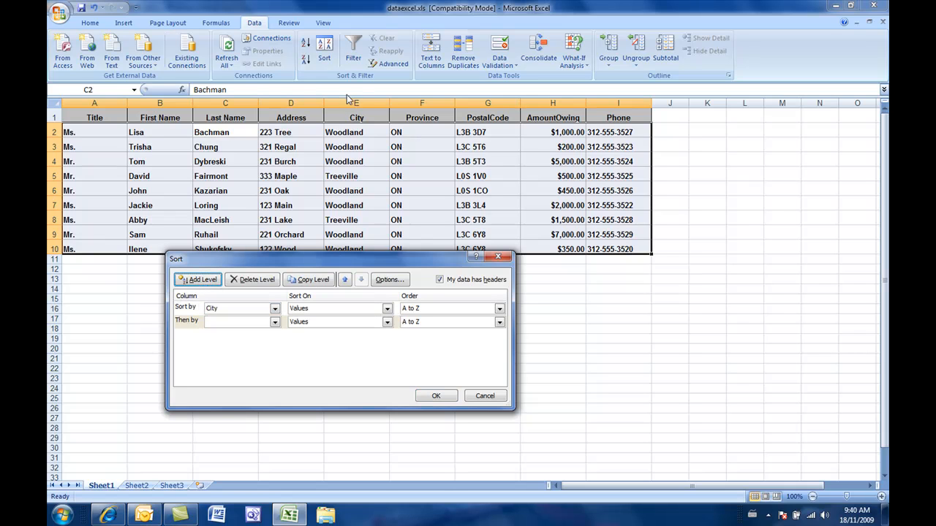
drag(355, 262, 357, 271)
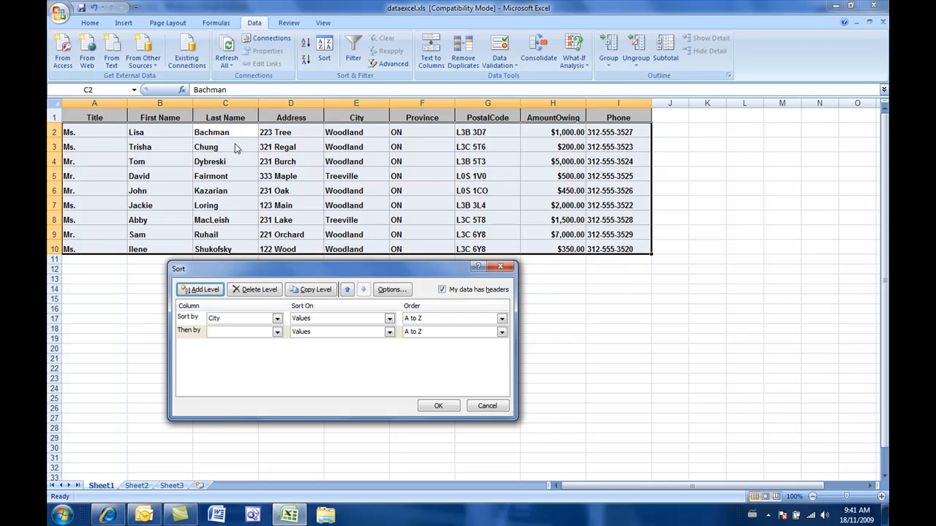
click(277, 332)
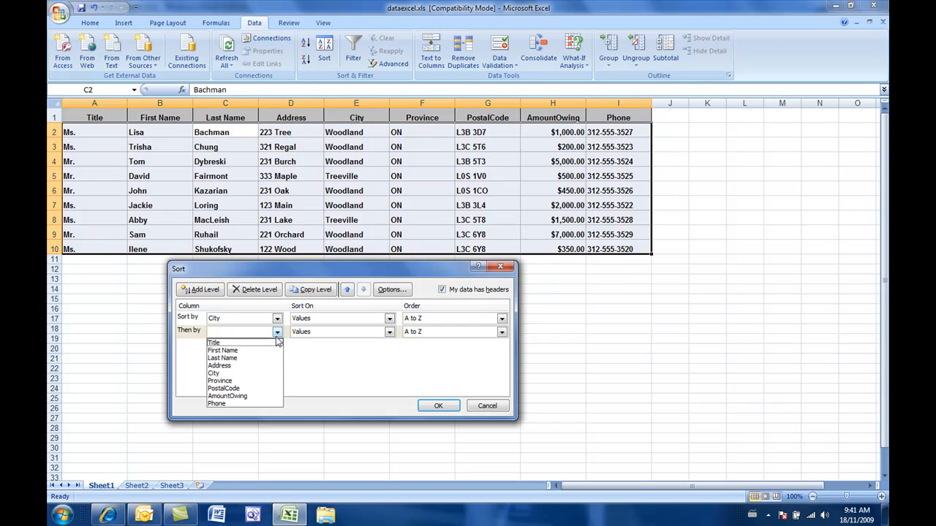
click(229, 359)
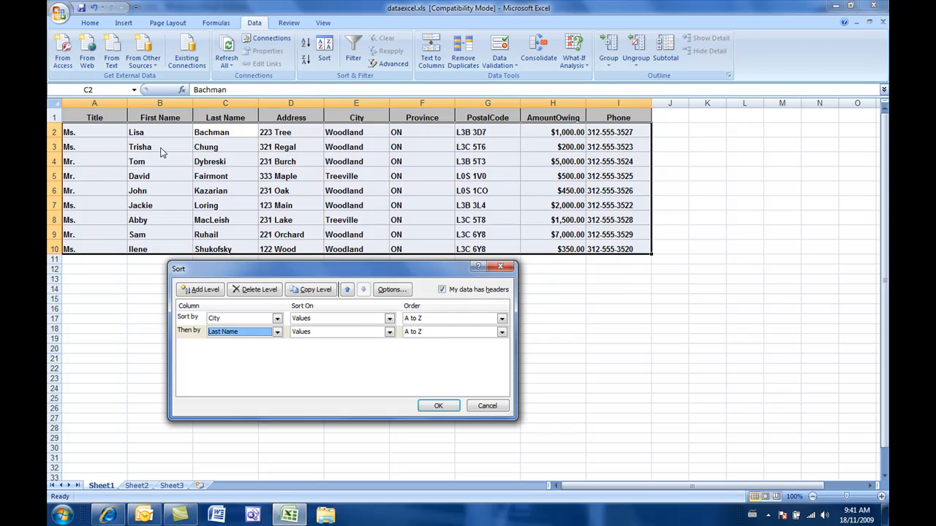
click(438, 407)
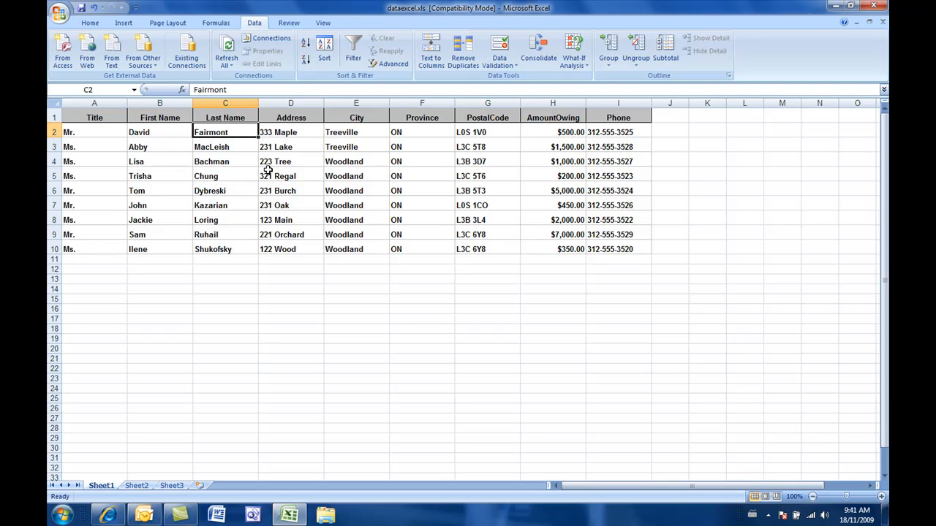
Turn on filtering for the list and filter the City column to exclude Treeville, leaving only Woodland selected.
click(356, 60)
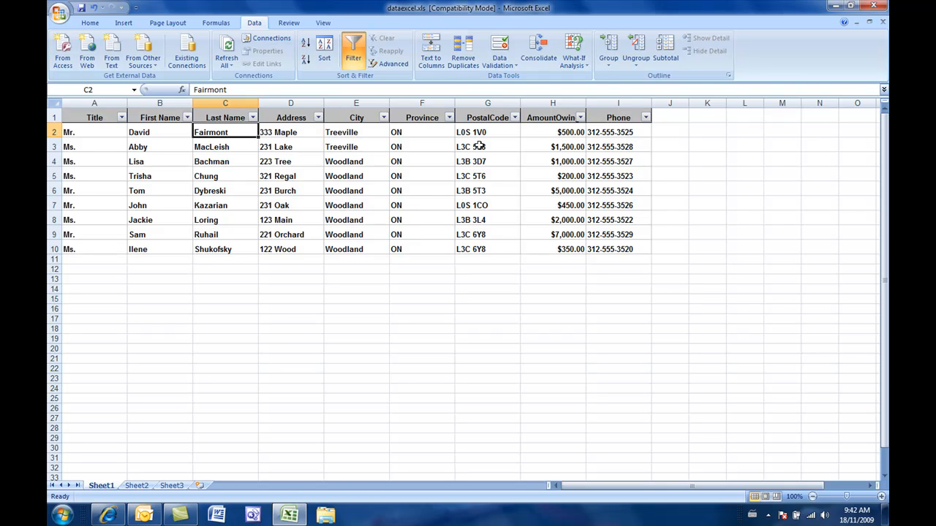
click(384, 119)
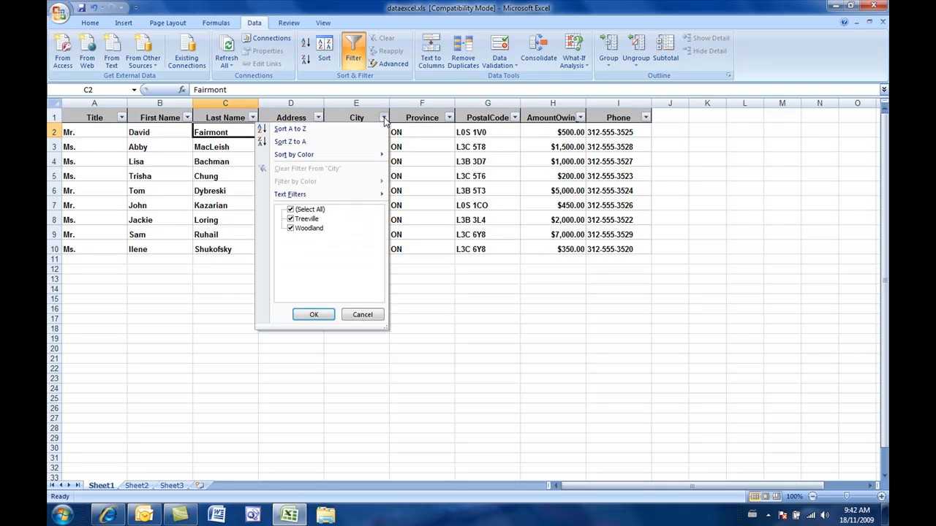
click(291, 218)
click(314, 315)
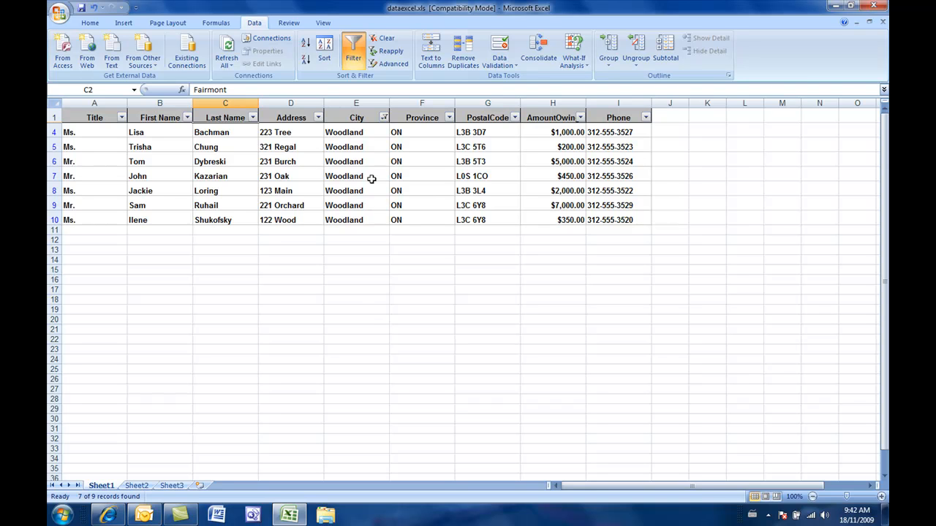
Include Treeville in the City filter again to show the records of all cities.
mouse_move(383, 122)
click(383, 117)
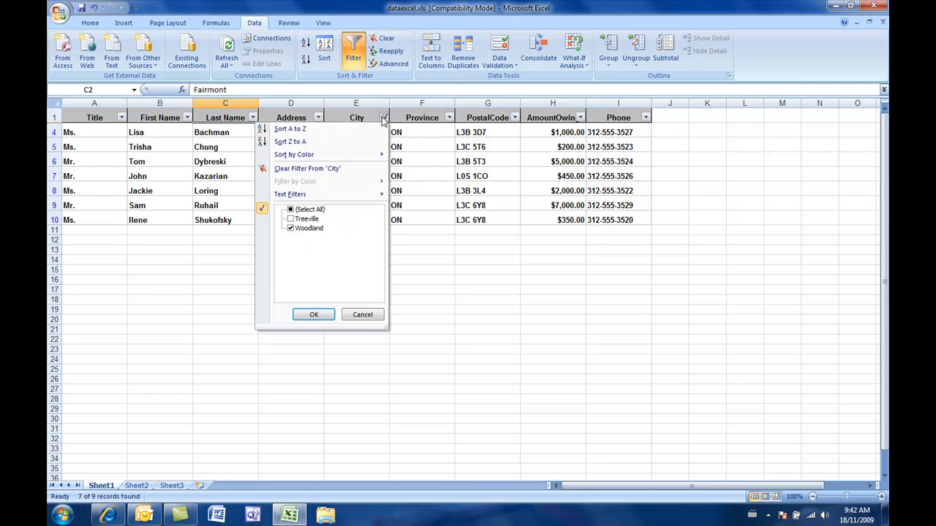
click(291, 219)
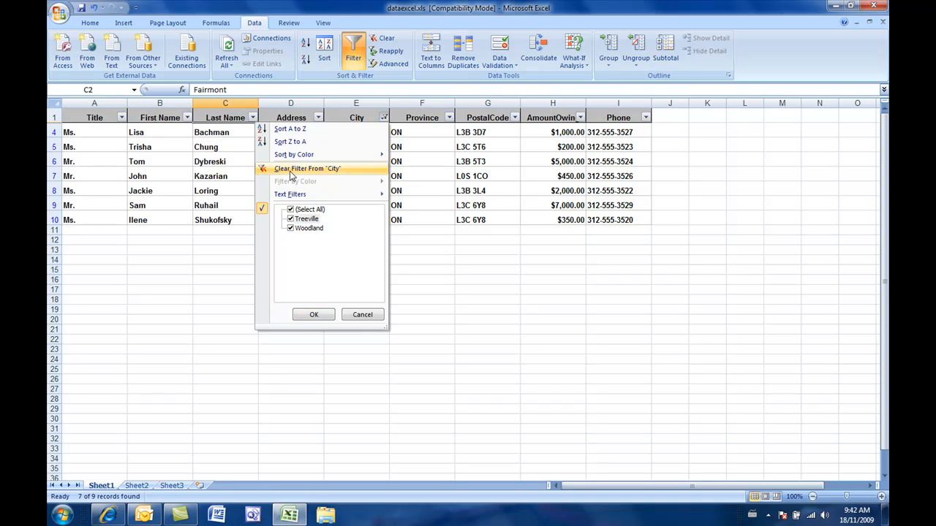
click(314, 315)
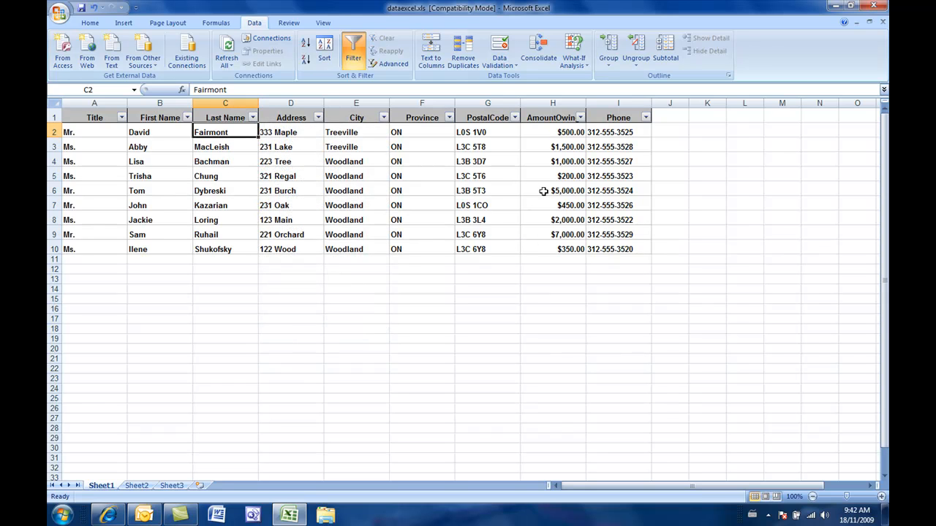
Set up a custom number filter on AmountOwing with the condition greater than or equal to $1,000.00.
click(546, 135)
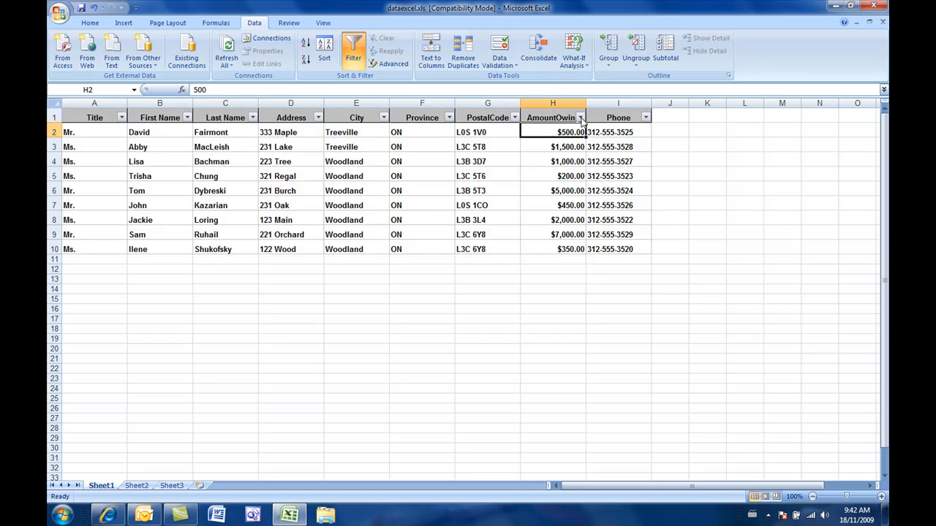
click(580, 118)
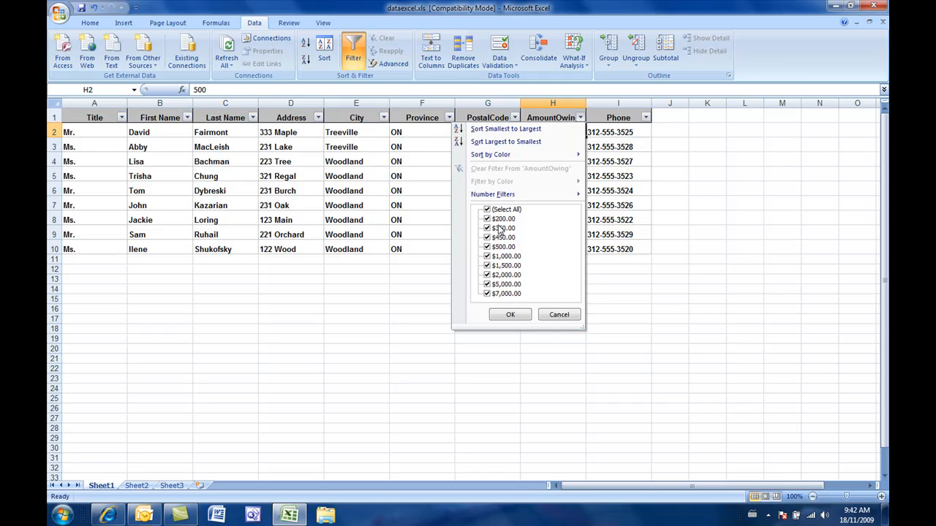
mouse_move(498, 197)
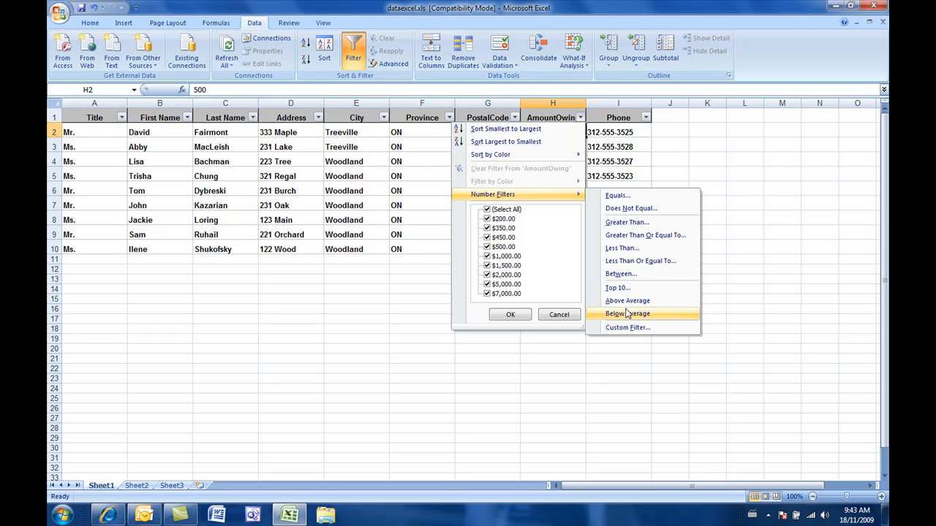
click(631, 235)
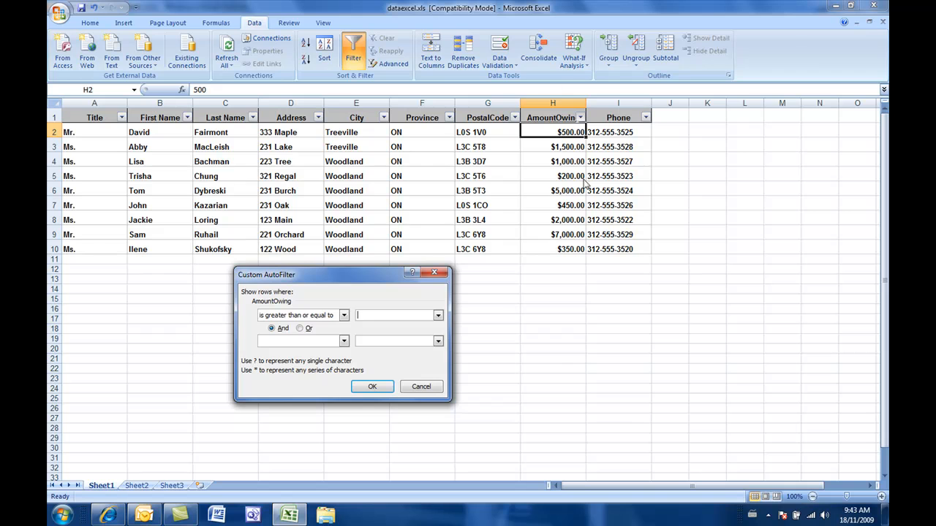
drag(347, 278, 397, 275)
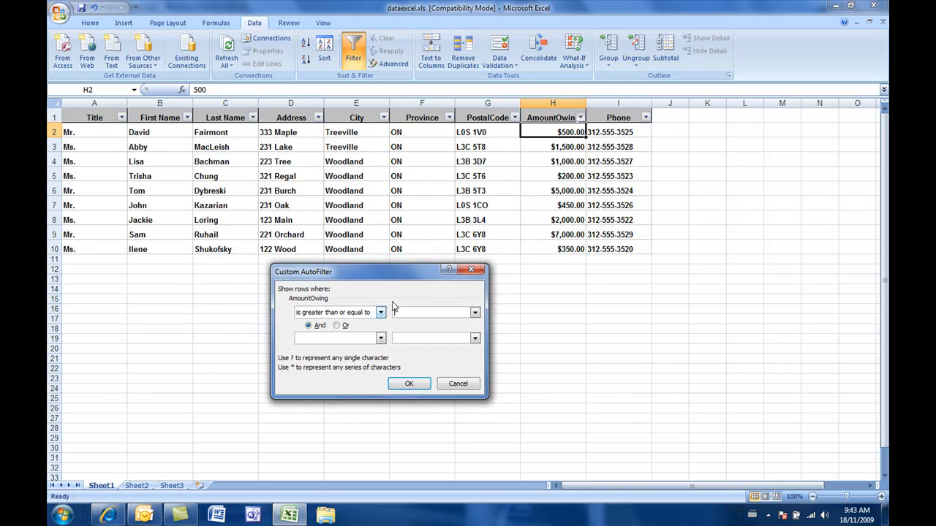
click(475, 312)
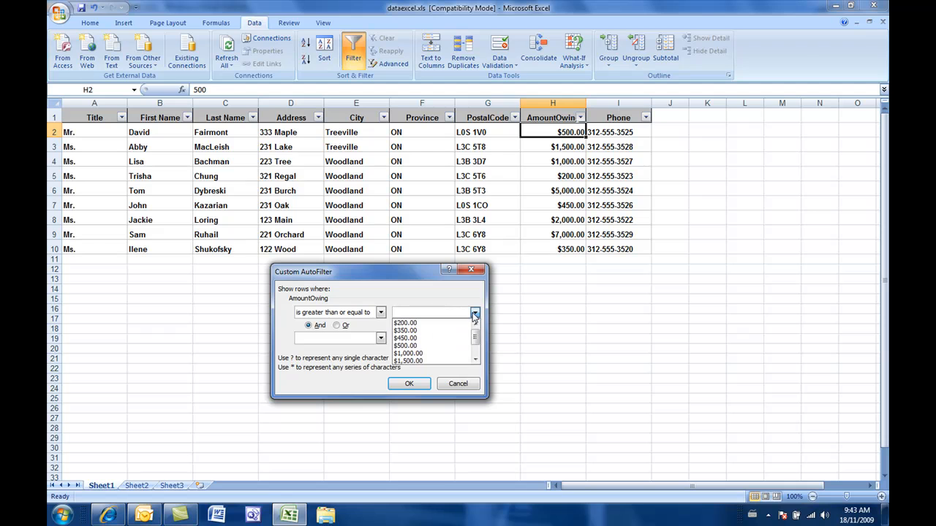
click(428, 361)
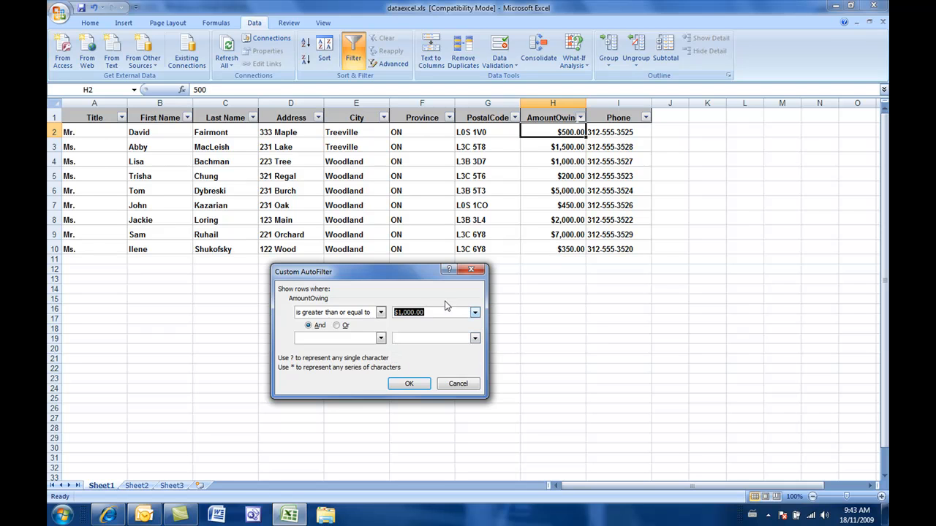
Add a second AmountOwing condition, And less than or equal to $5,000.00, and apply the custom filter.
click(381, 338)
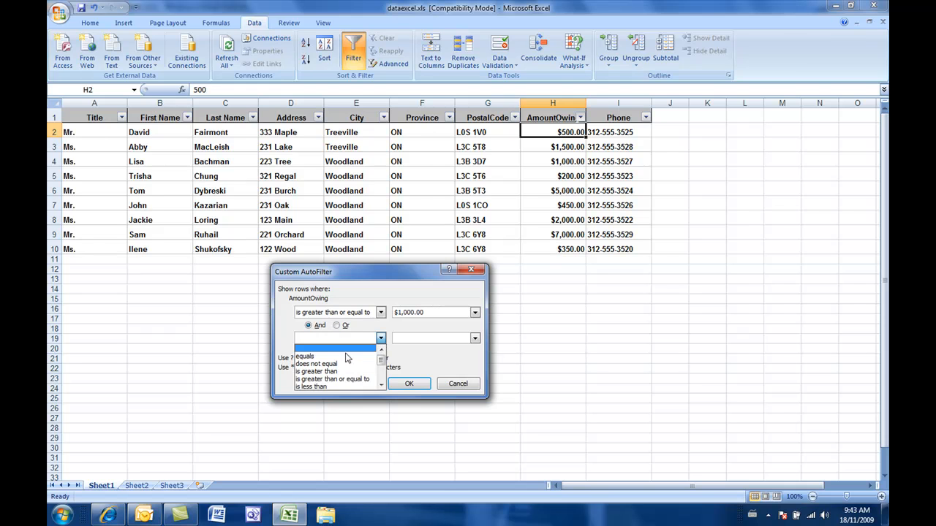
click(380, 385)
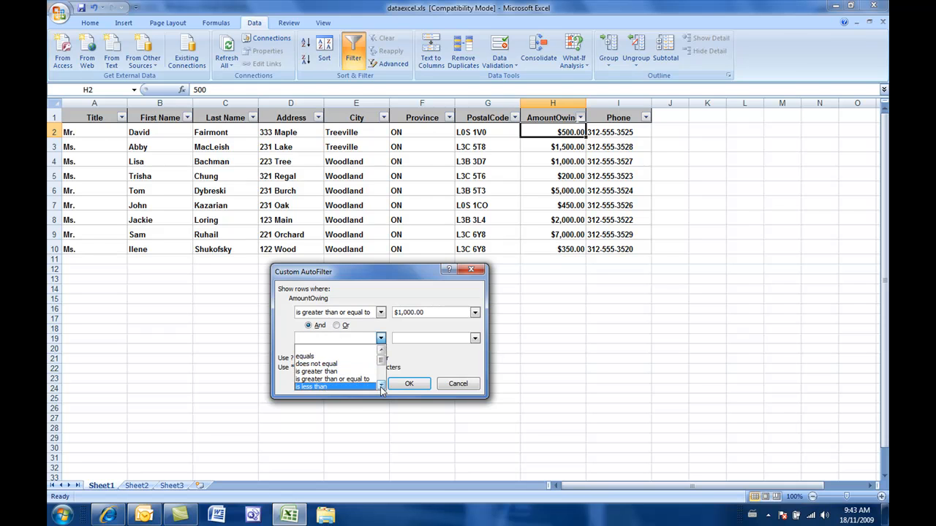
click(333, 379)
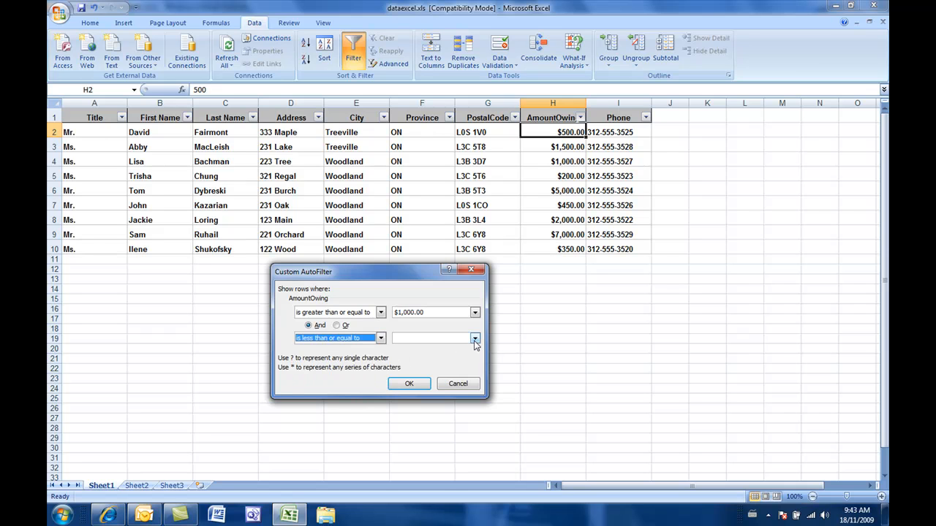
click(474, 339)
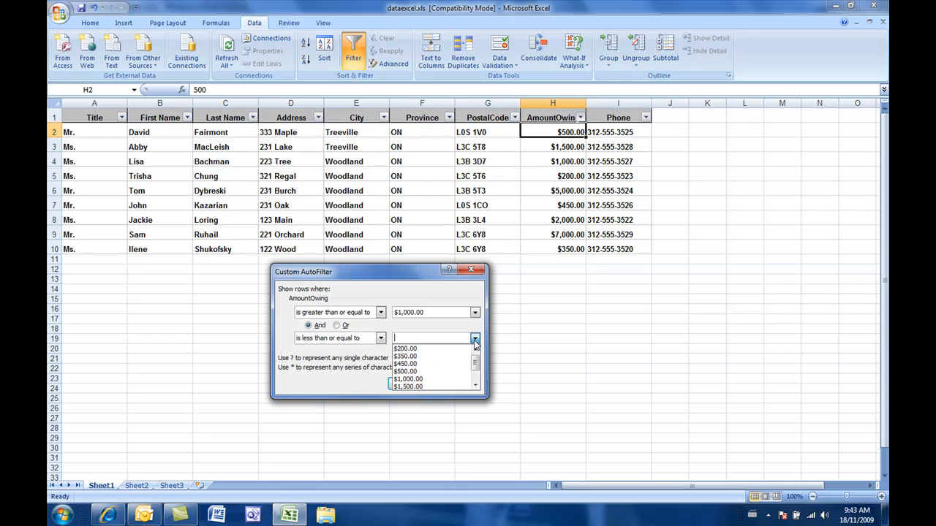
click(475, 385)
click(442, 386)
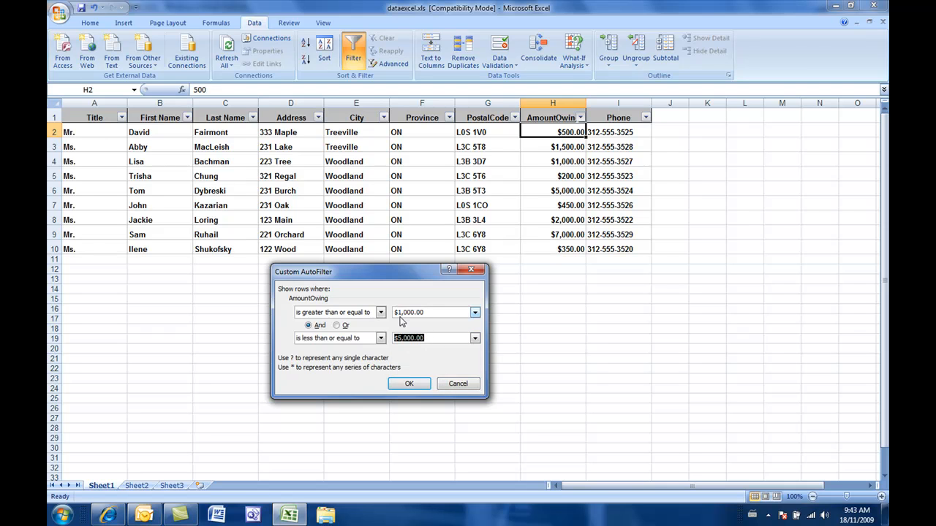
click(409, 384)
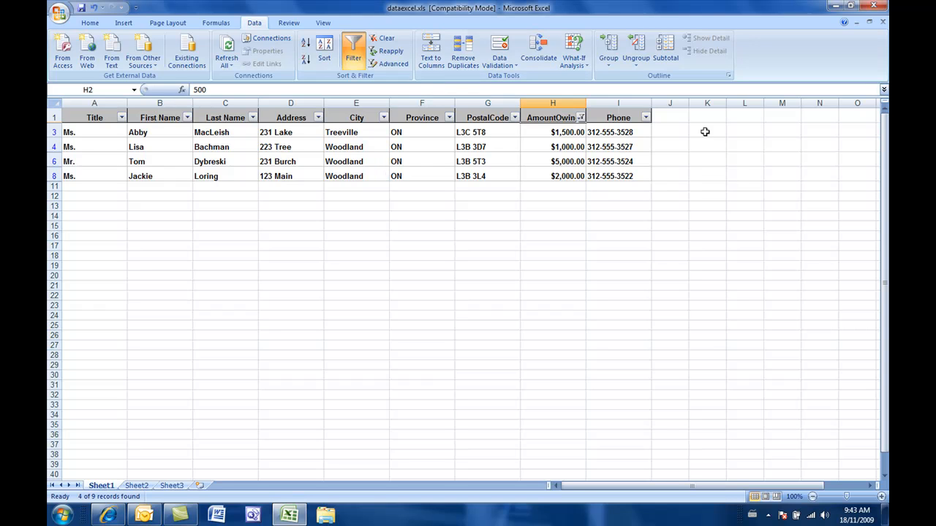
Filter the City column to exclude Woodland, leaving only Treeville selected, and turn off filtering to show the whole list again.
click(383, 118)
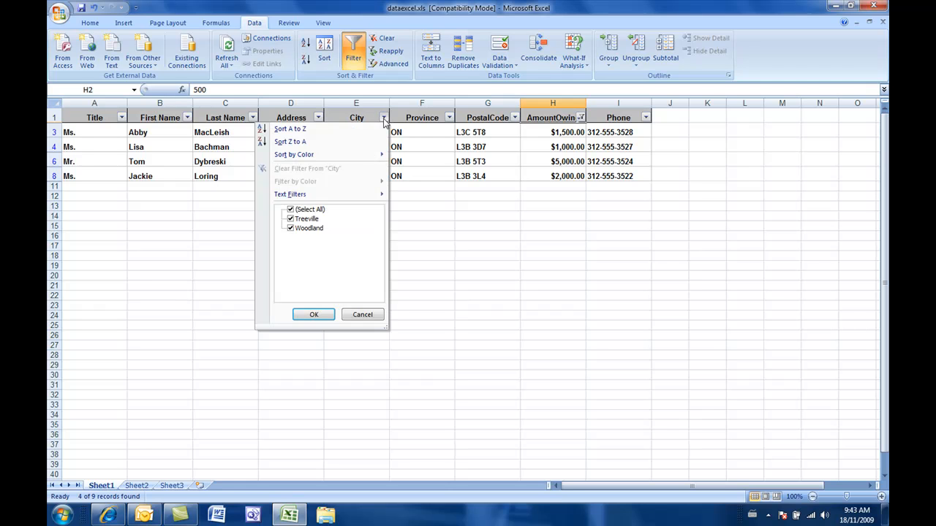
click(291, 228)
click(314, 314)
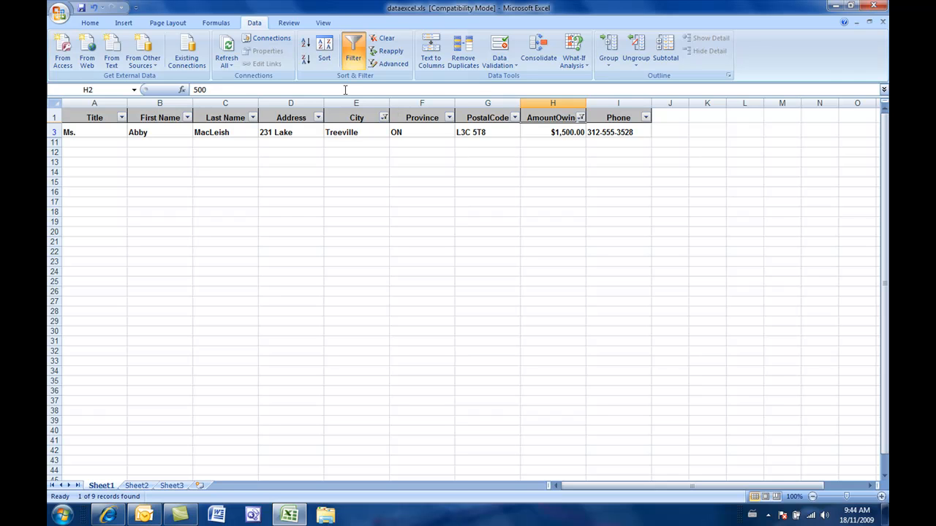
click(354, 63)
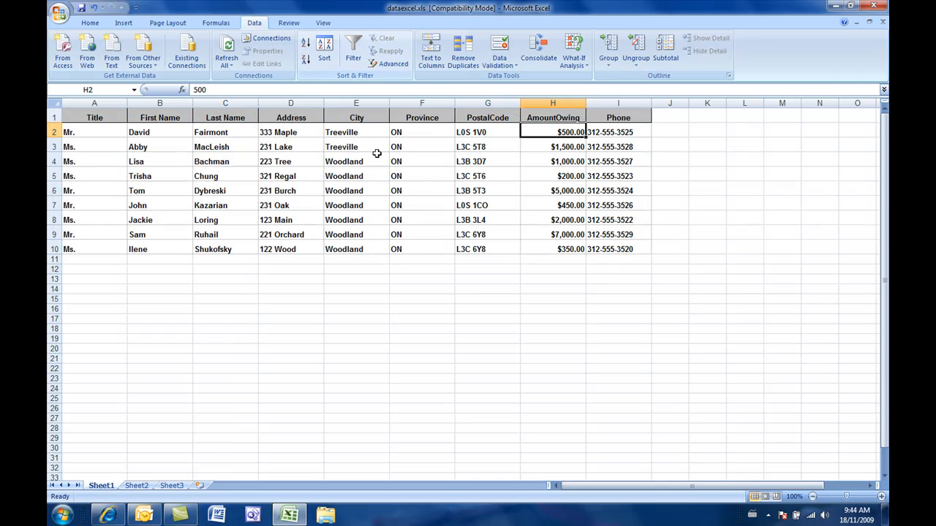